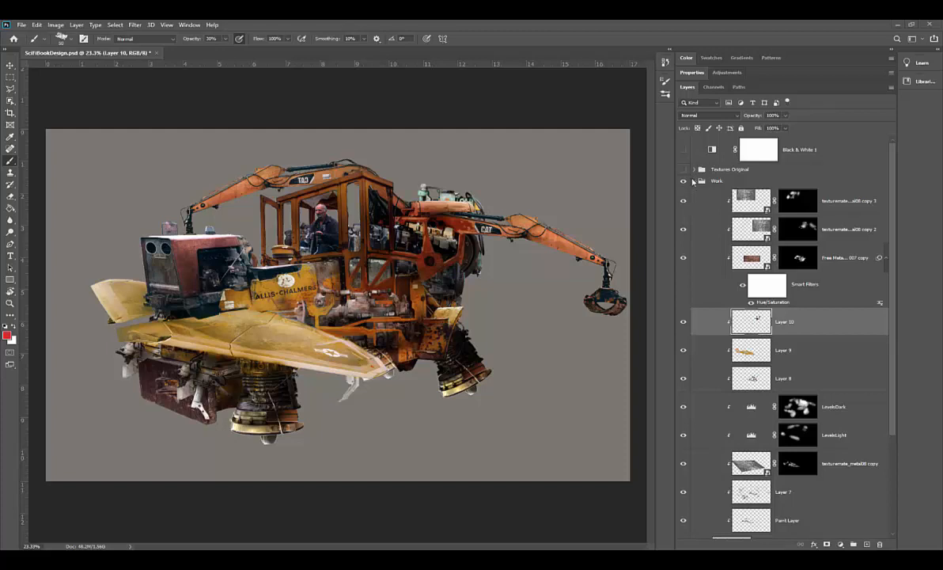
Step: Compare the wing with and without its yellow Overlay paint by toggling the visibility of Layer 9 in the Work group
click(695, 182)
click(694, 182)
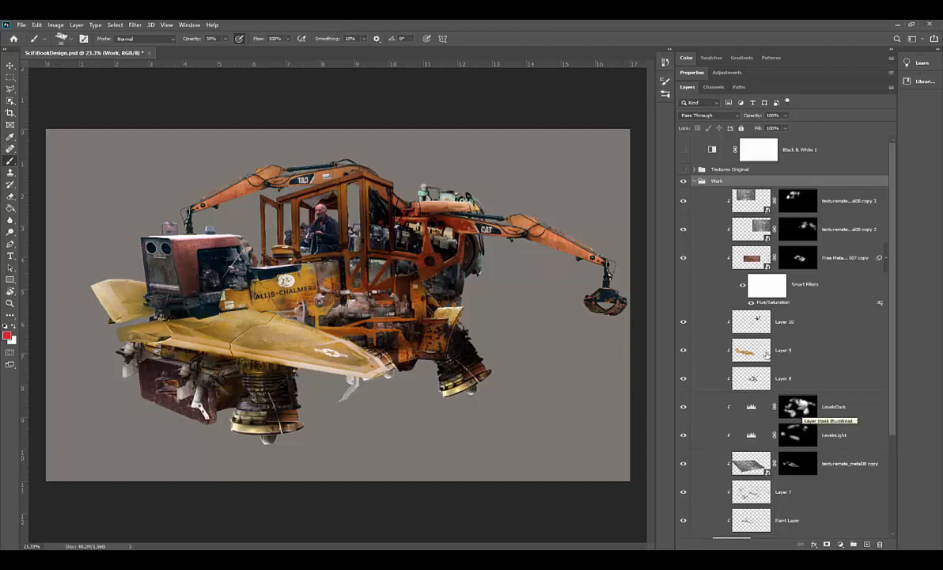
click(739, 356)
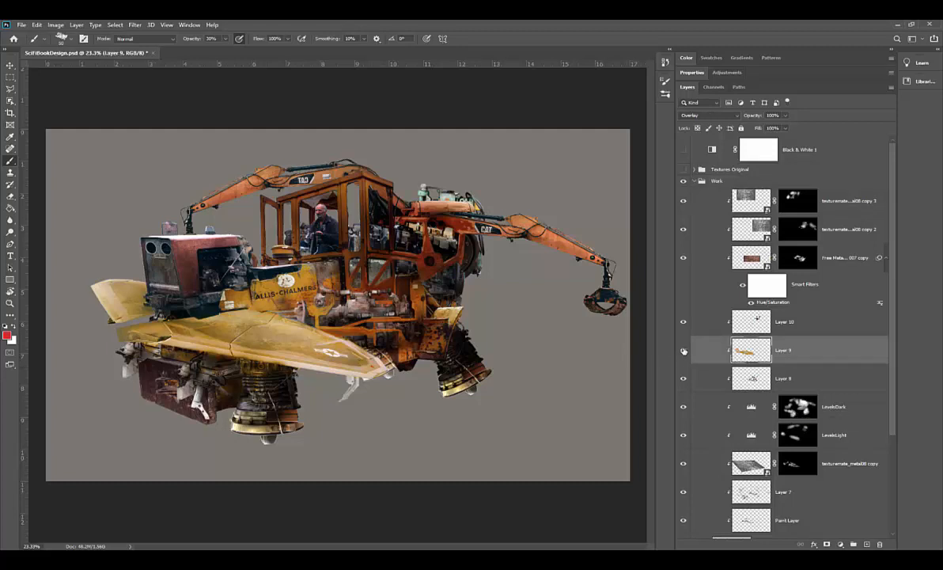
click(683, 350)
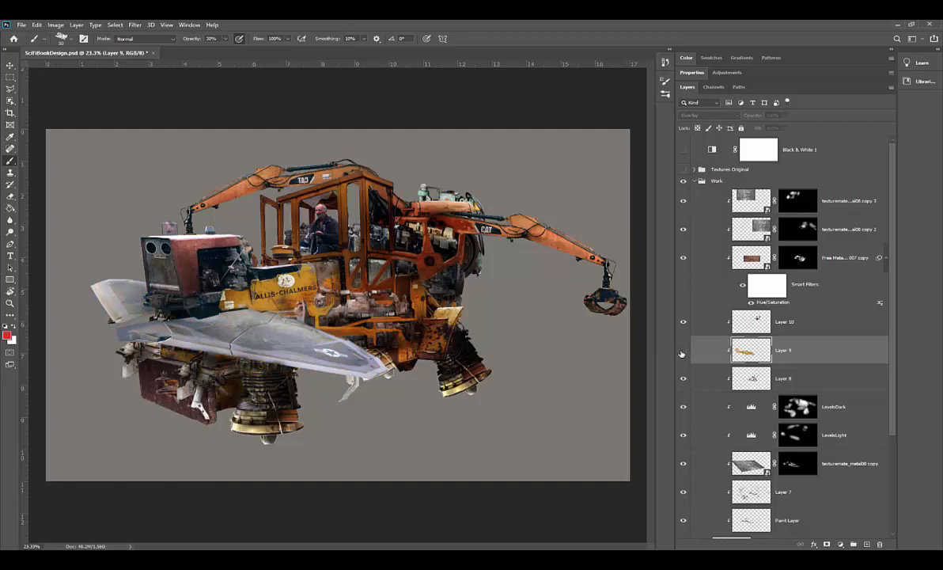
click(684, 350)
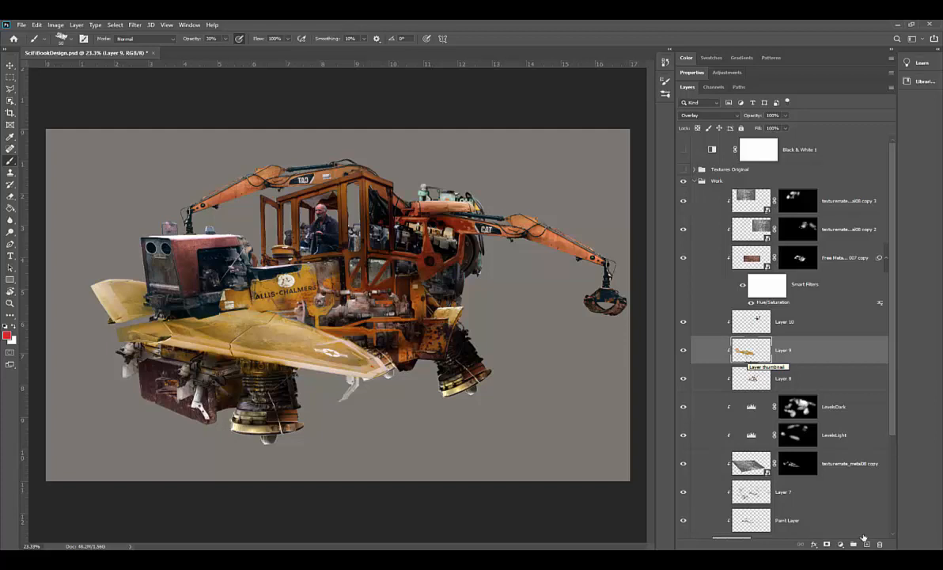
Step: Add an empty layer above Layer 9, releasing and restoring the clipping masks on it and the layers above
click(867, 544)
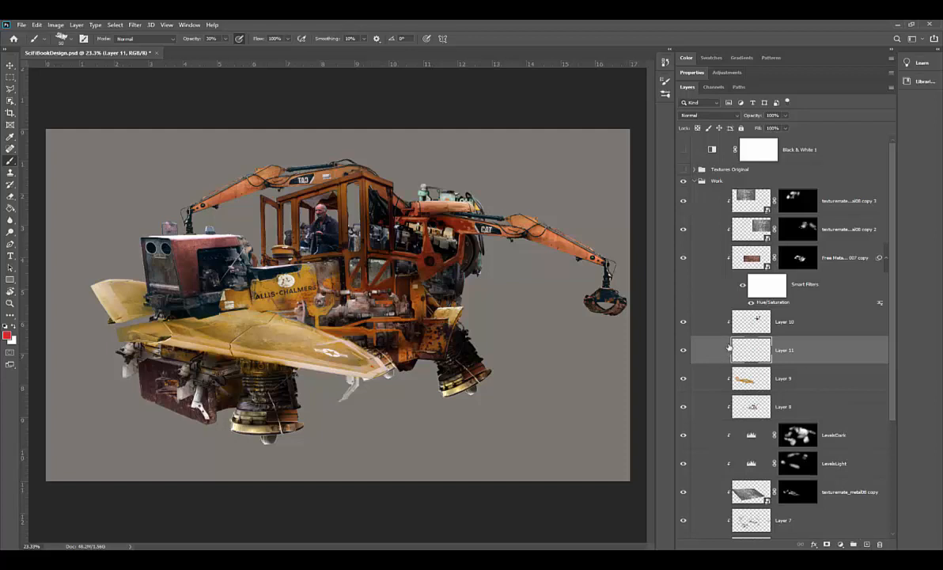
alt+click(815, 360)
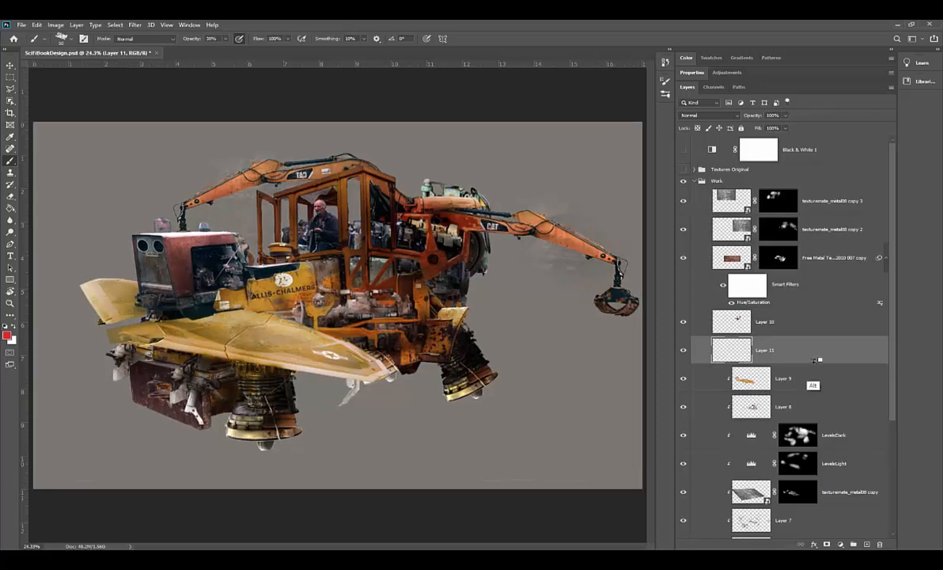
alt+click(815, 362)
alt+click(807, 336)
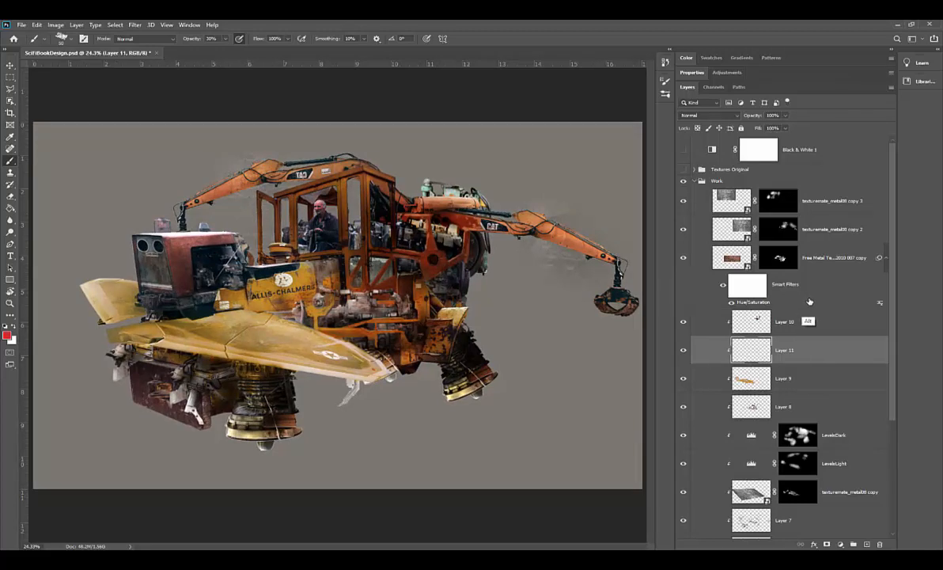
alt+click(809, 303)
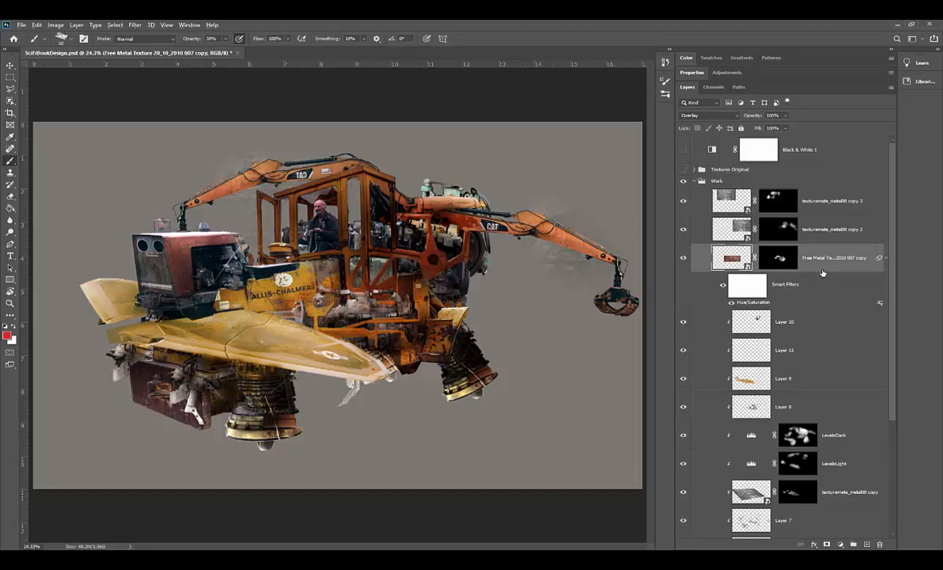
alt+click(819, 303)
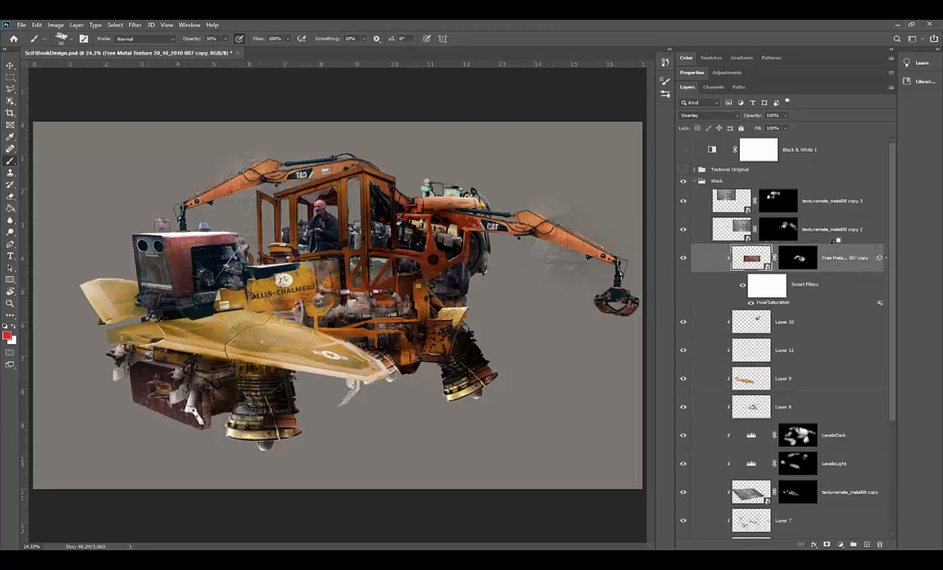
alt+click(778, 226)
alt+click(835, 211)
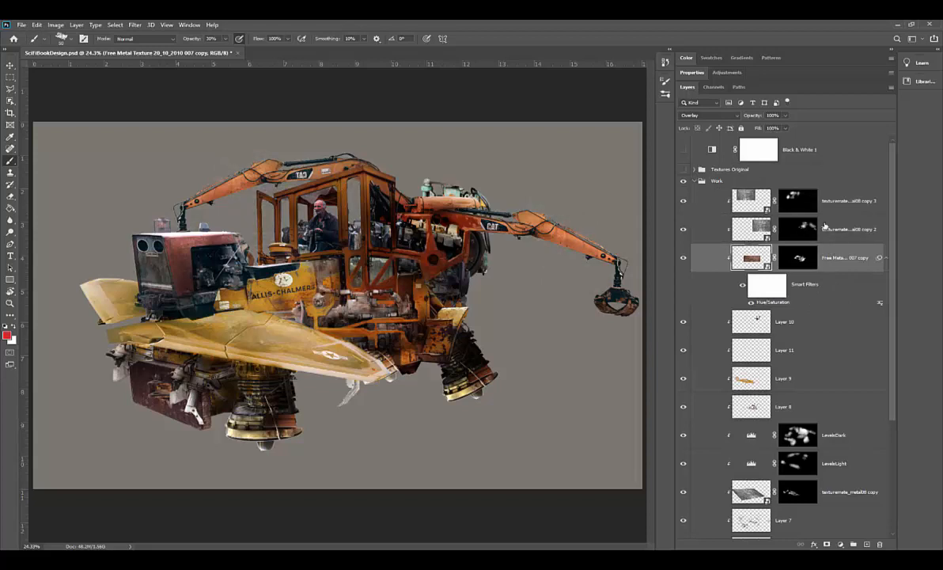
Step: Add a clipped empty layer above Layer 10, trying Overlay before returning its blending mode to Normal
click(785, 331)
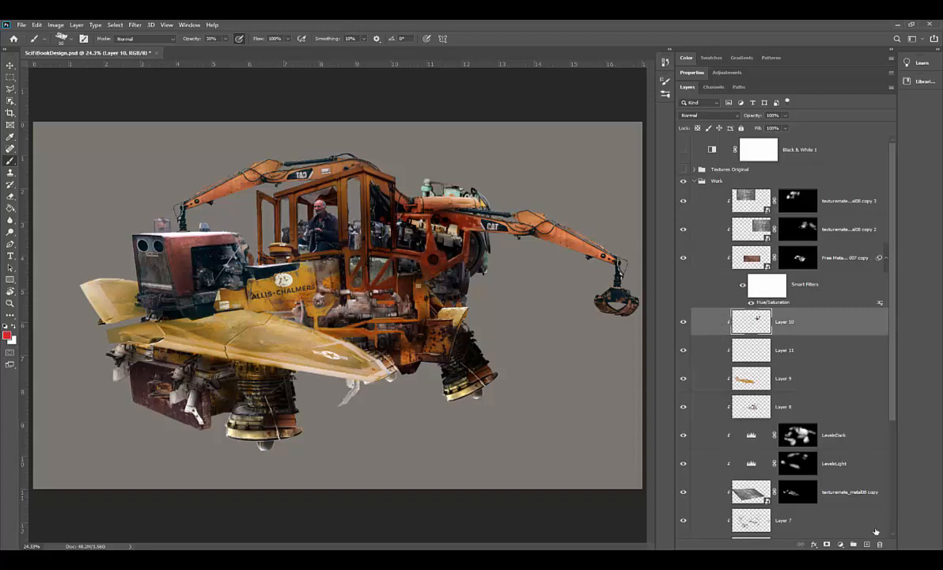
key(ctrl+alt+shift+n)
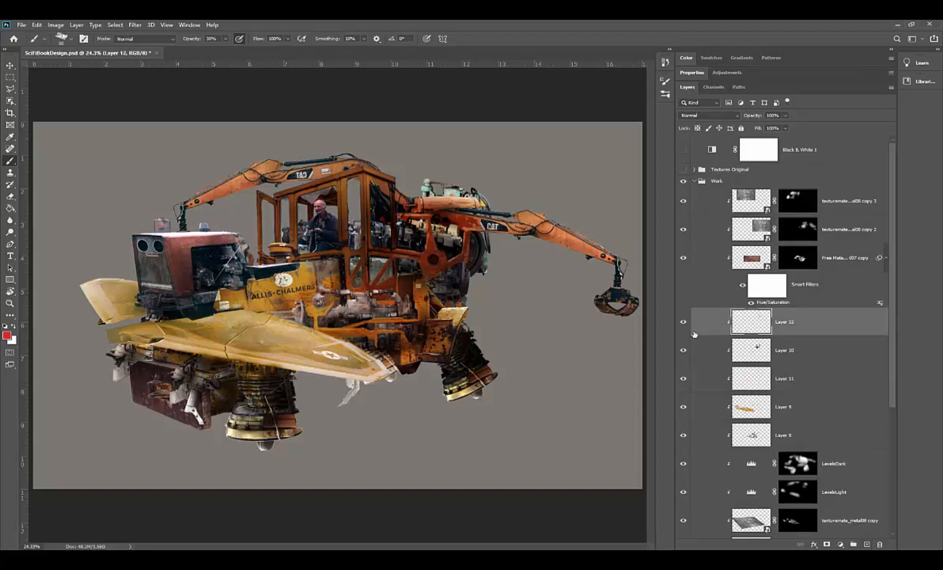
click(705, 116)
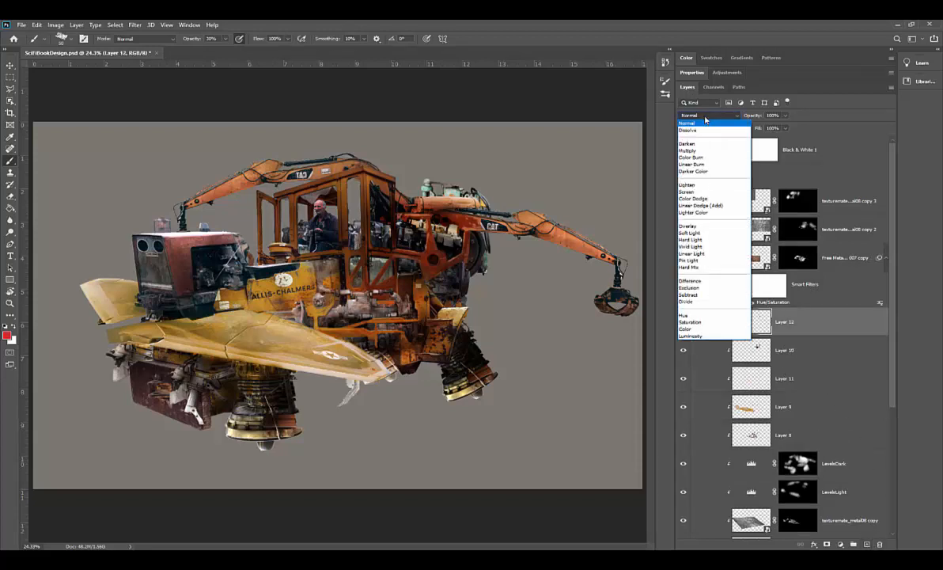
click(696, 227)
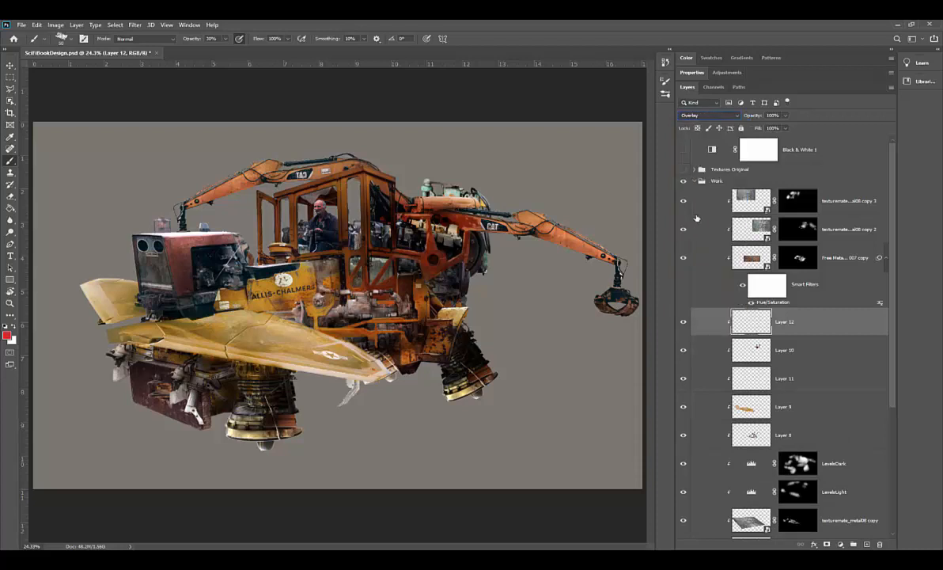
click(706, 115)
click(711, 123)
Step: Sample the orange of the excavator arm as the paint colour and enlarge the brush to 200 px
key(alt)
alt+click(233, 183)
key(bracketright)
key(bracketright)
key(bracketright)
key(bracketright)
key(bracketright)
key(bracketright)
key(bracketright)
key(F5)
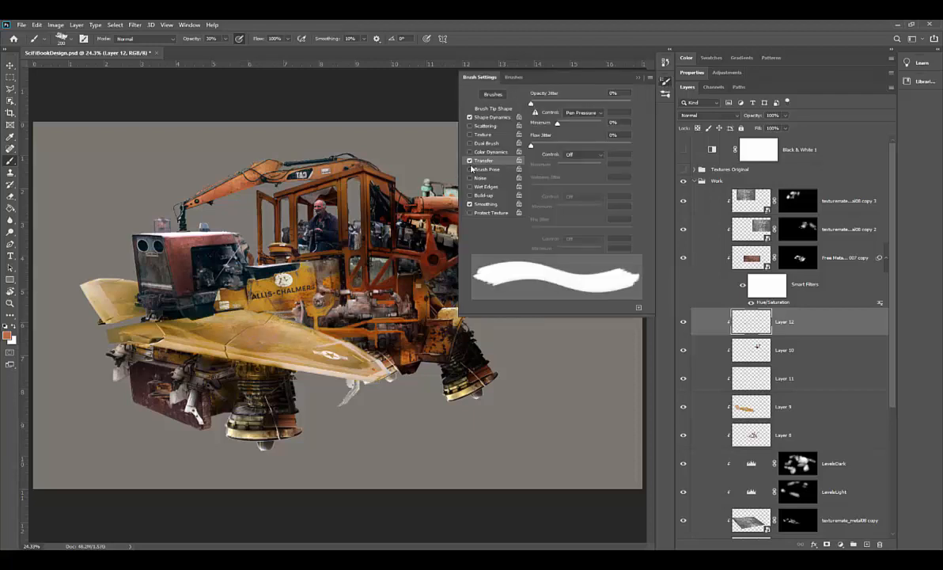
click(637, 79)
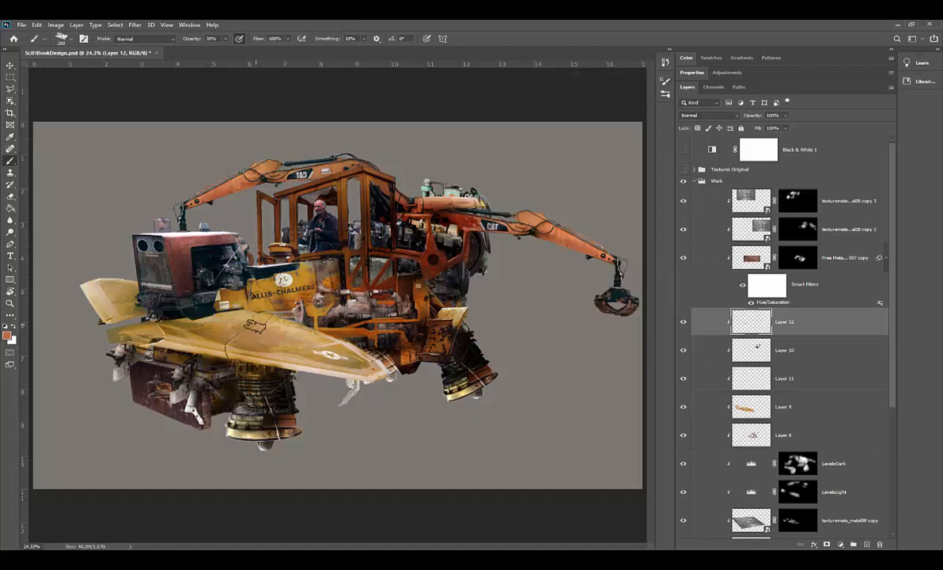
Step: Raise the brush opacity to 71% and paint the sampled orange over the front wing
click(226, 39)
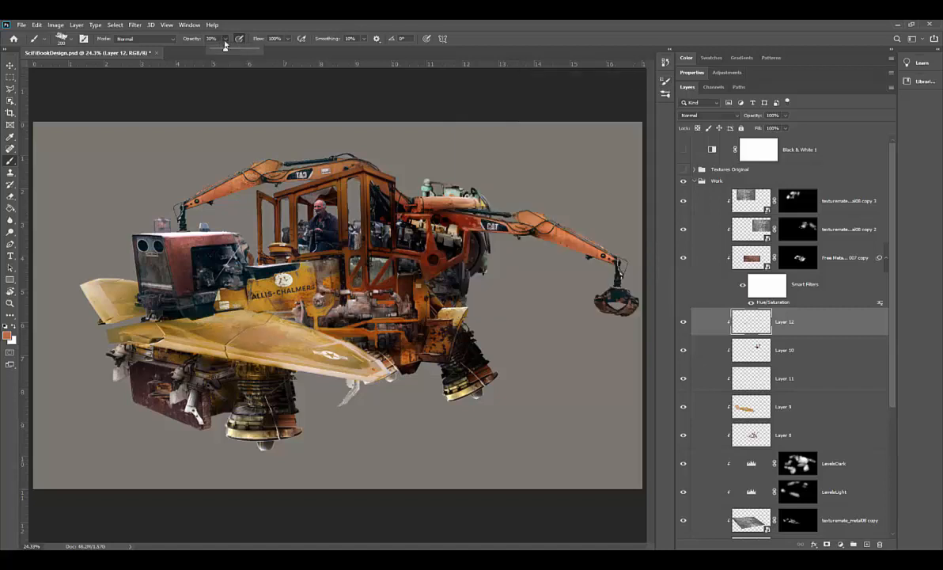
drag(226, 51, 243, 55)
mouse_move(269, 327)
mouse_down()
mouse_move(234, 323)
mouse_move(158, 340)
mouse_move(251, 307)
mouse_move(299, 348)
mouse_move(305, 326)
mouse_move(318, 321)
mouse_move(377, 366)
mouse_move(285, 311)
mouse_move(255, 341)
mouse_move(242, 325)
mouse_move(216, 322)
mouse_move(223, 350)
mouse_move(274, 349)
mouse_up()
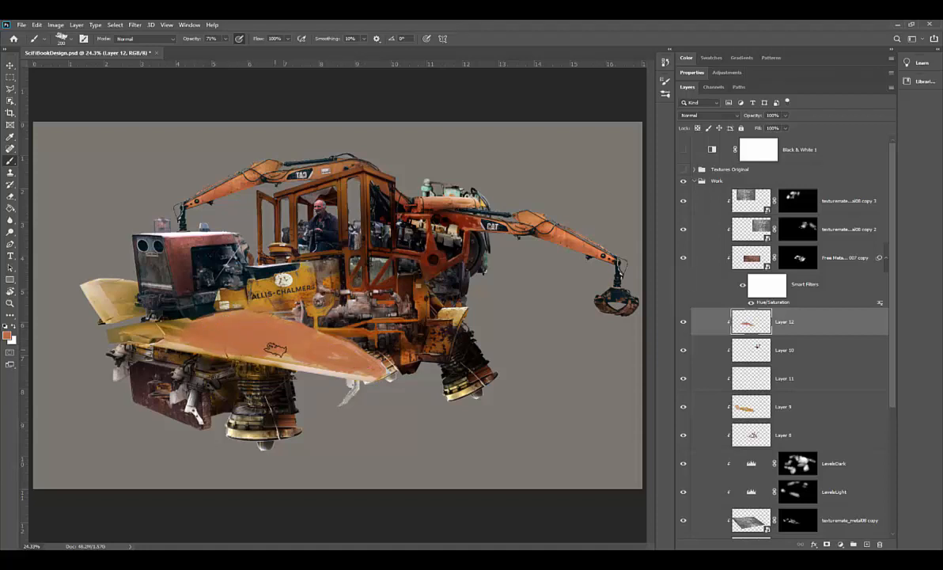
Step: Set the blending mode of the wing's orange paint layer to Overlay
click(708, 115)
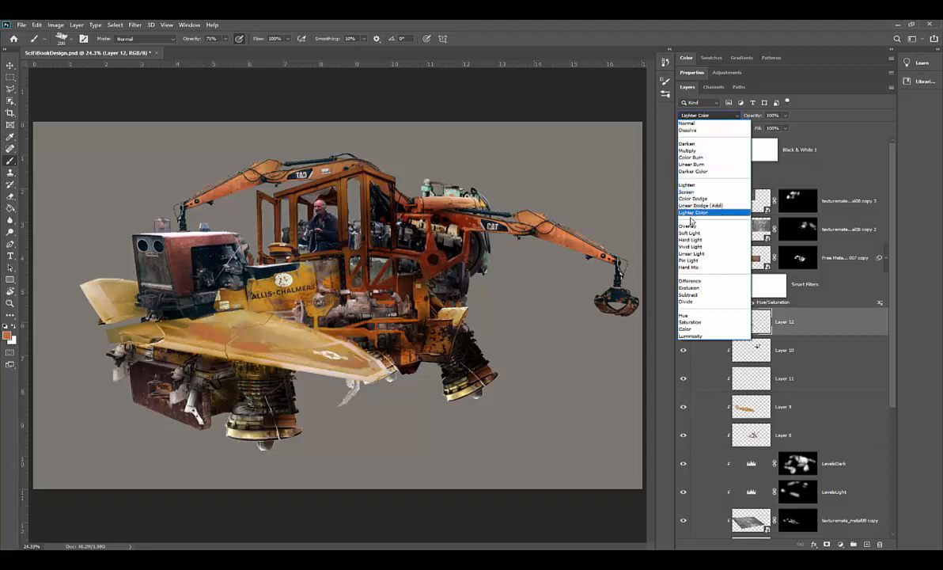
click(689, 225)
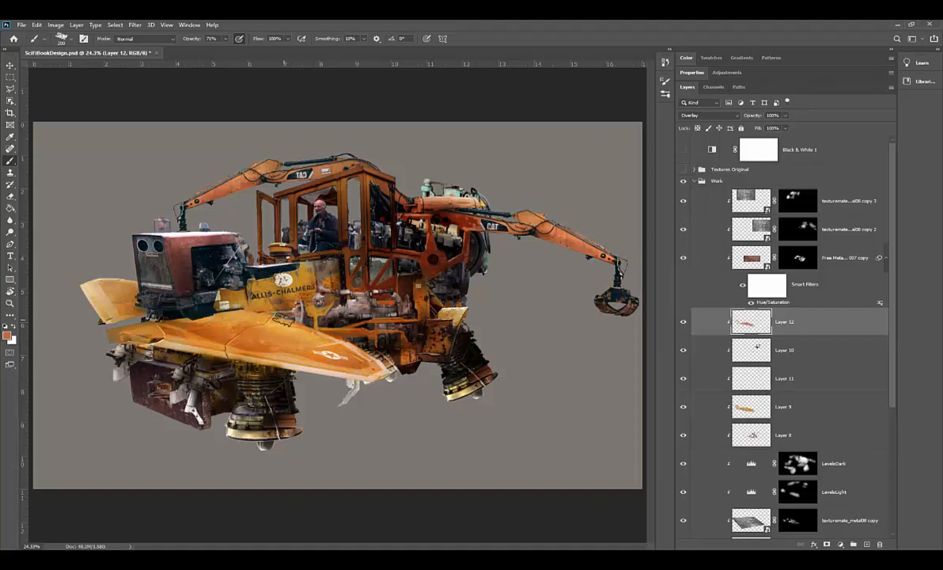
key(e)
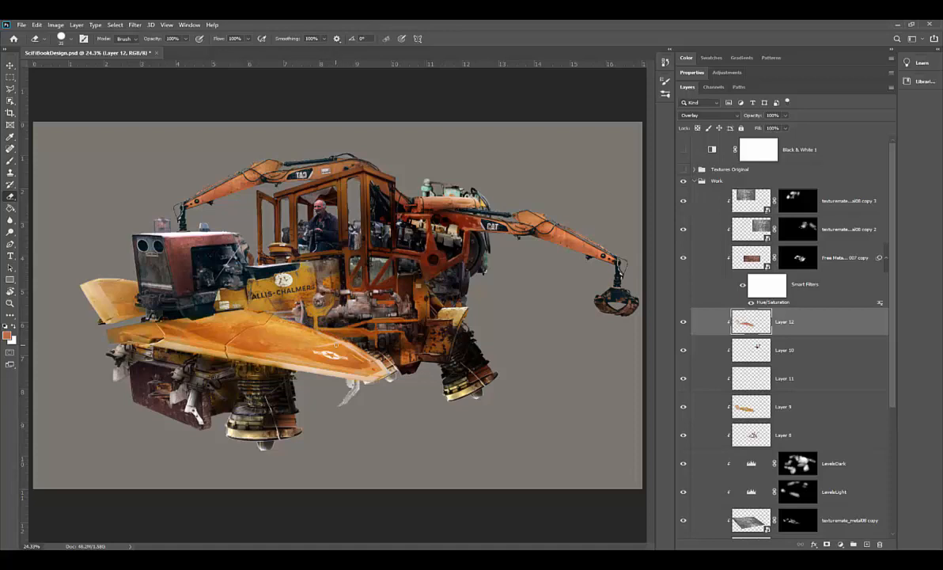
key(b)
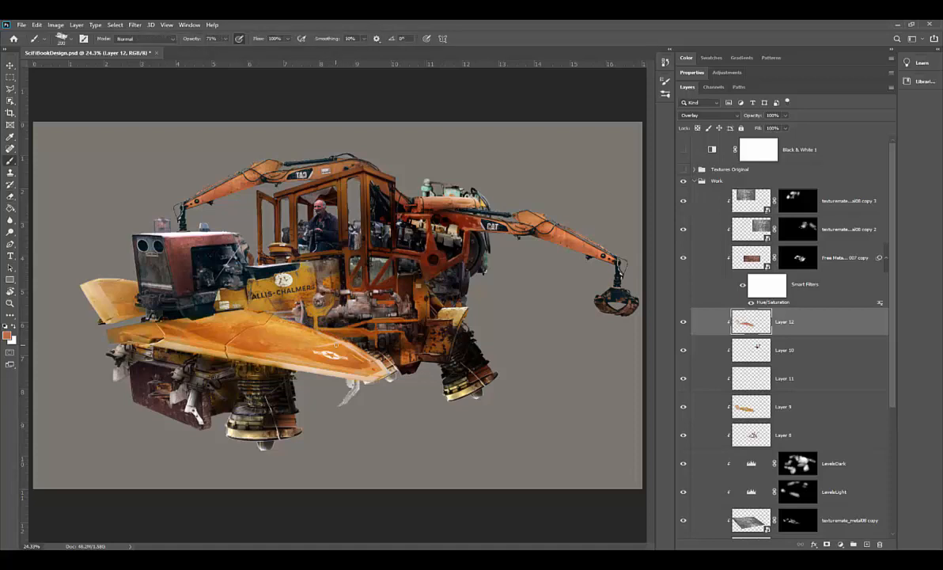
Step: Add a new layer, move it above the Work group, and reduce the brush size for detail painting on the cab
click(866, 544)
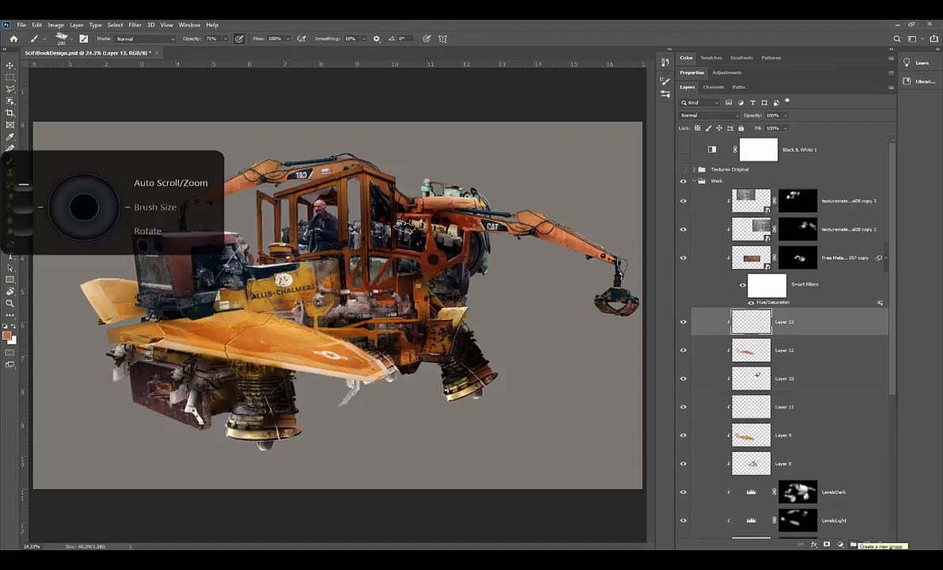
scroll(389, 228, up, 1)
scroll(385, 231, up, 5)
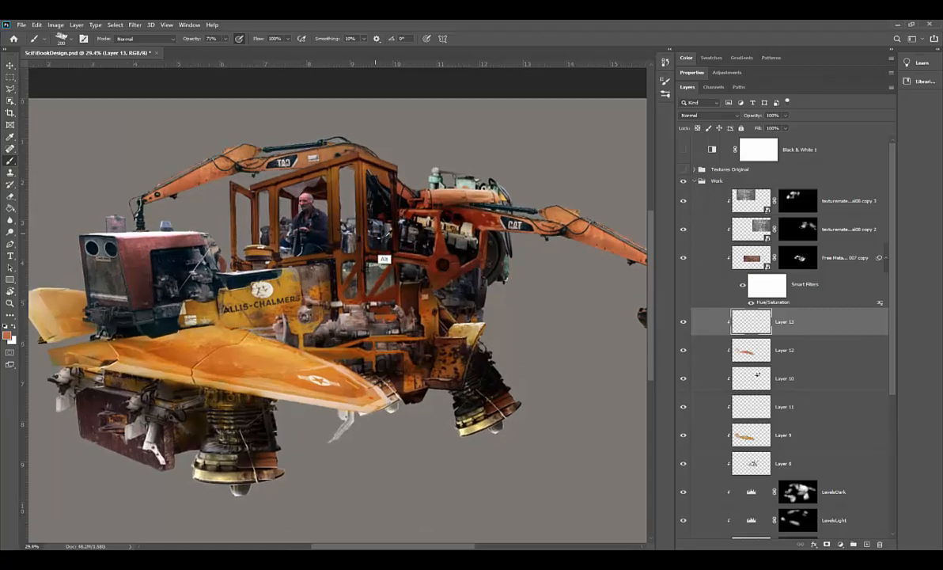
drag(370, 190, 378, 284)
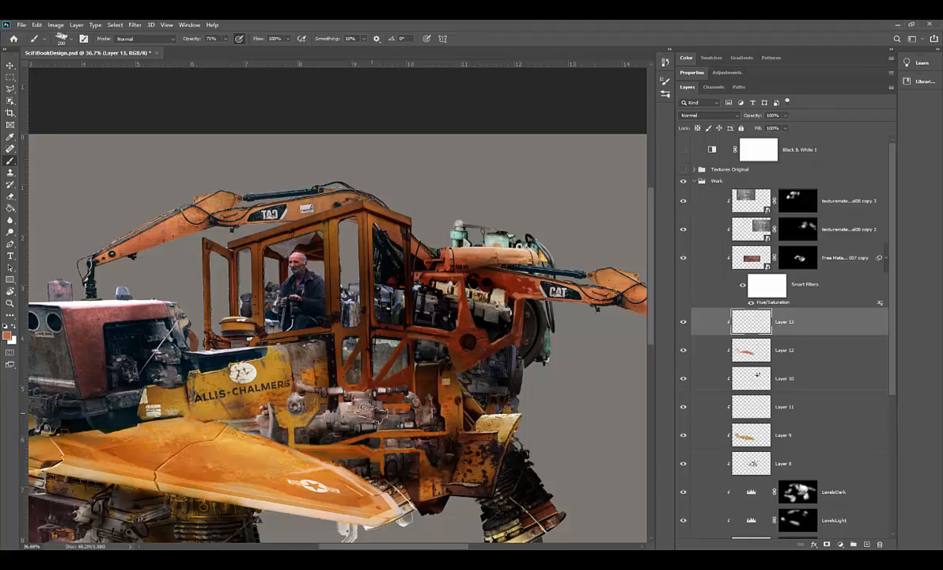
key(bracketleft)
key(bracketleft)
key(bracketleft)
key(bracketleft)
key(bracketleft)
drag(751, 315, 776, 184)
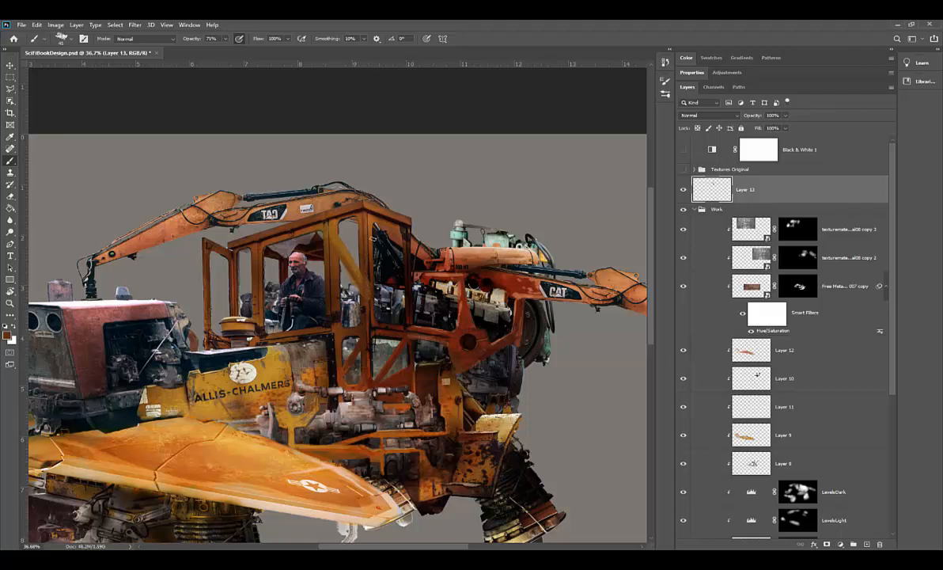
Step: Sample the cab frame's colour and choose a lighter orange from it as the foreground colour for the diagonal brace
key(alt)
alt+click(368, 274)
alt+click(371, 290)
key(alt)
click(9, 336)
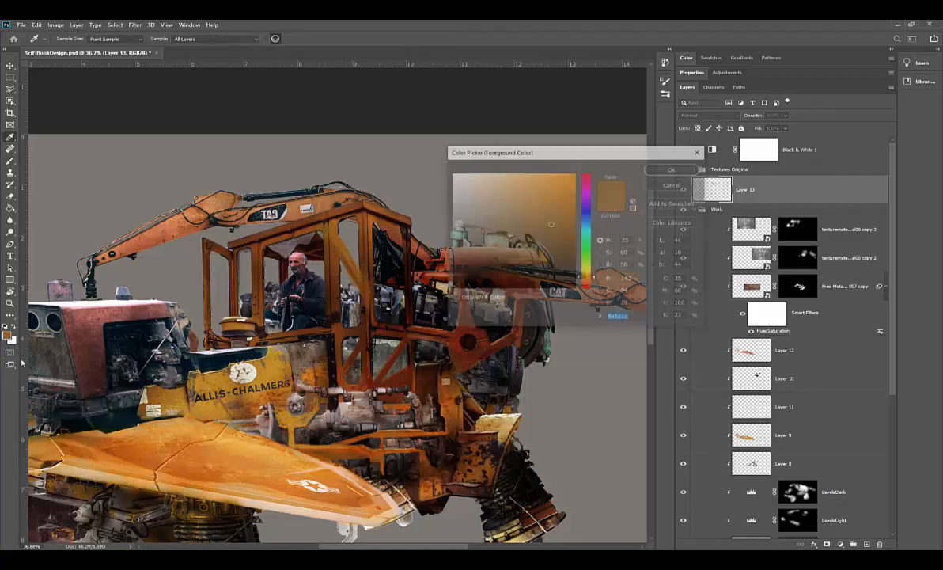
click(671, 168)
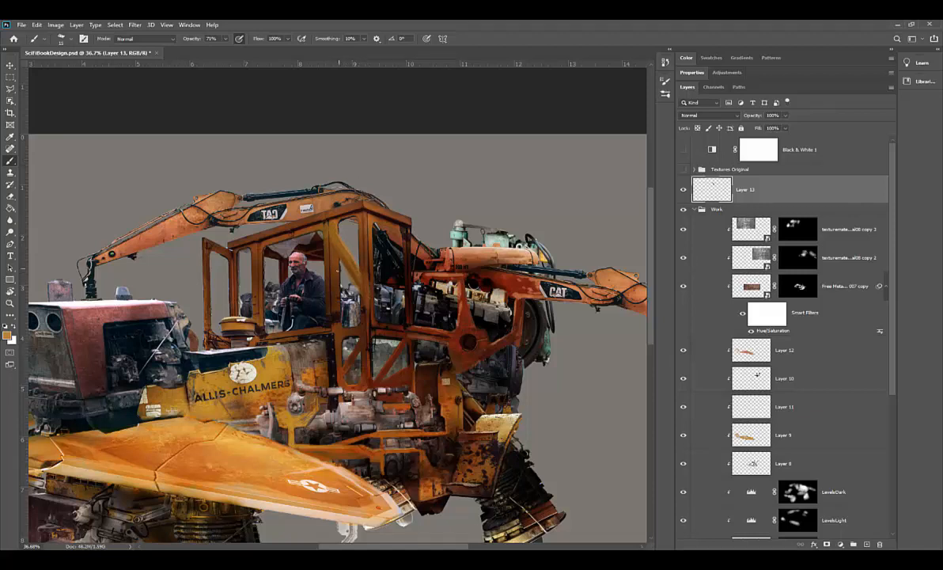
Step: Sample a dark brown from the cab frame beside the driver for shading the diagonal brace
alt+click(331, 286)
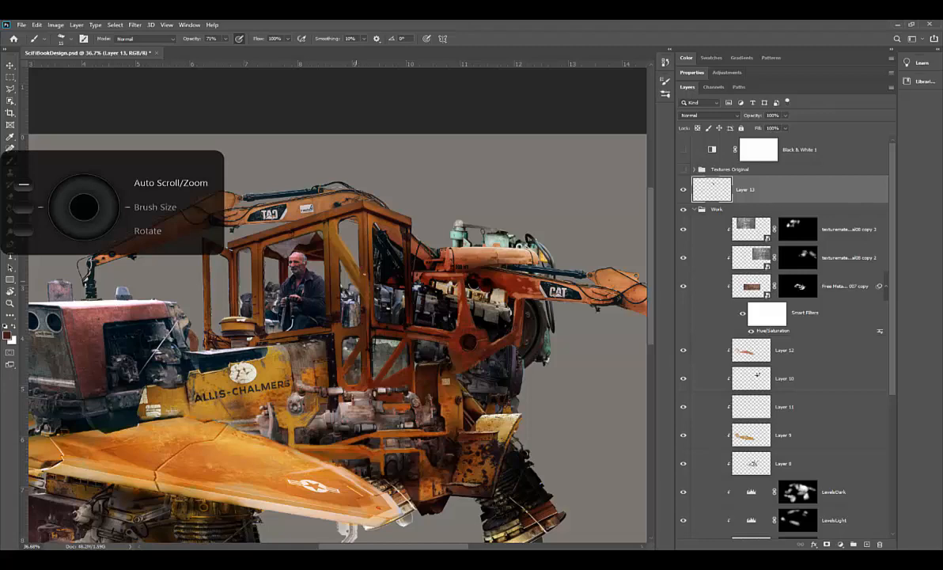
scroll(346, 288, up, 5)
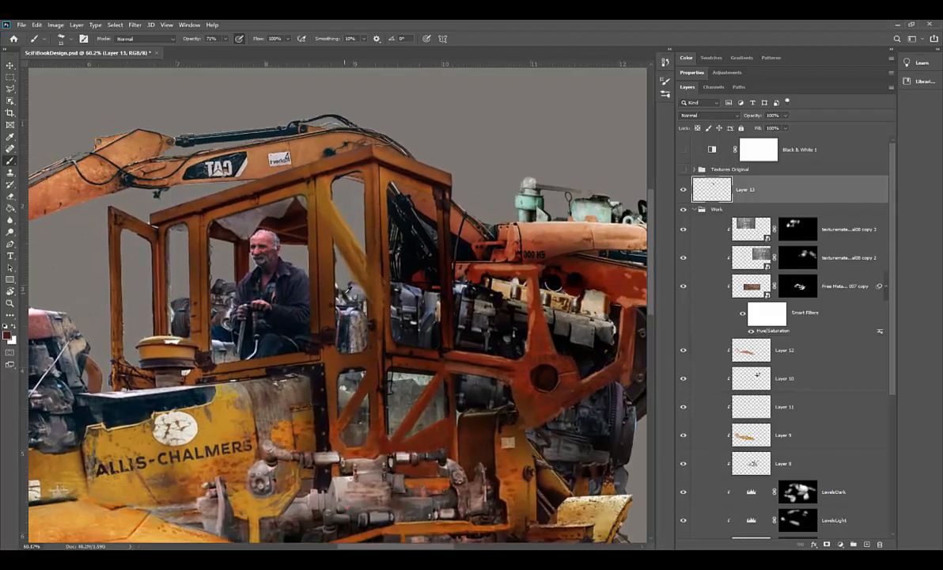
scroll(346, 290, up, 1)
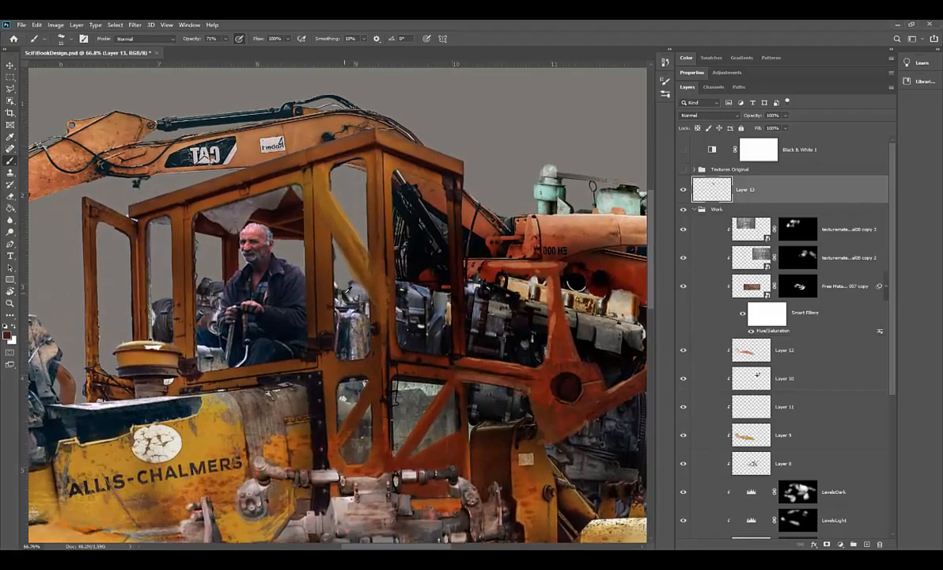
scroll(346, 292, down, 2)
scroll(344, 292, down, 5)
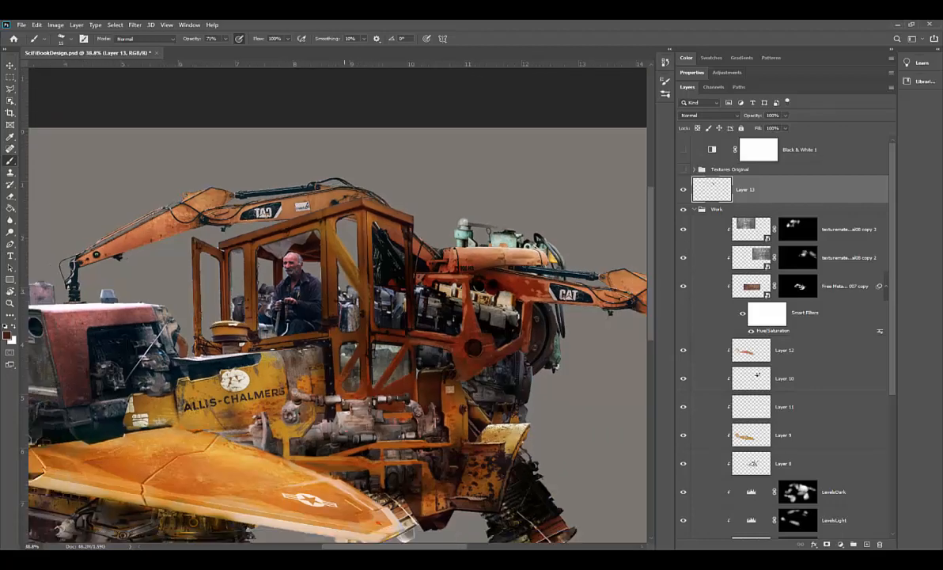
scroll(346, 292, up, 1)
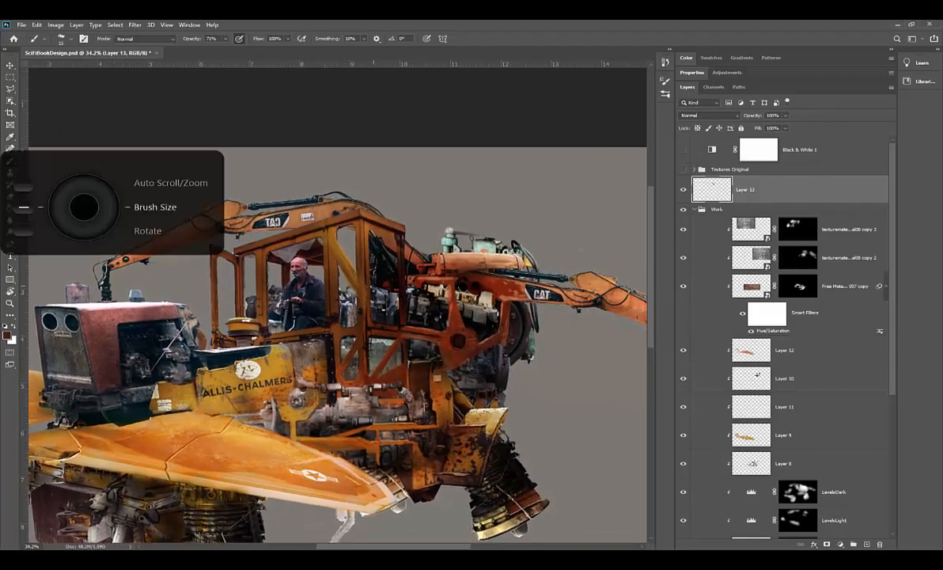
Step: Sample a near-black tone from the cab's rear window and enlarge the brush
alt+click(375, 266)
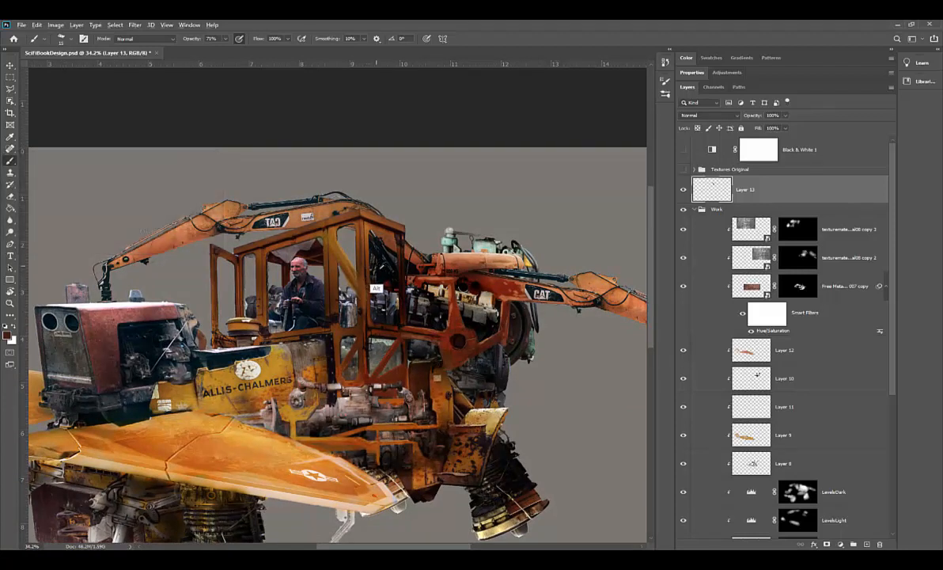
alt+click(377, 267)
key(bracketright)
key(bracketright)
key(bracketright)
scroll(385, 373, up, 3)
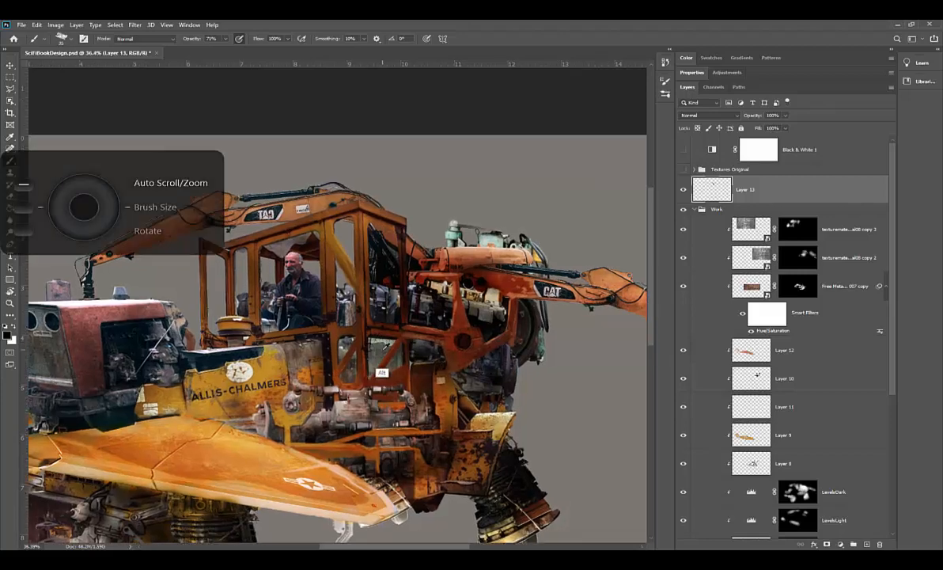
Step: Sample a dark red from the rear frame and paint a diagonal strut from the round hub down toward the rear thruster
key(bracketleft)
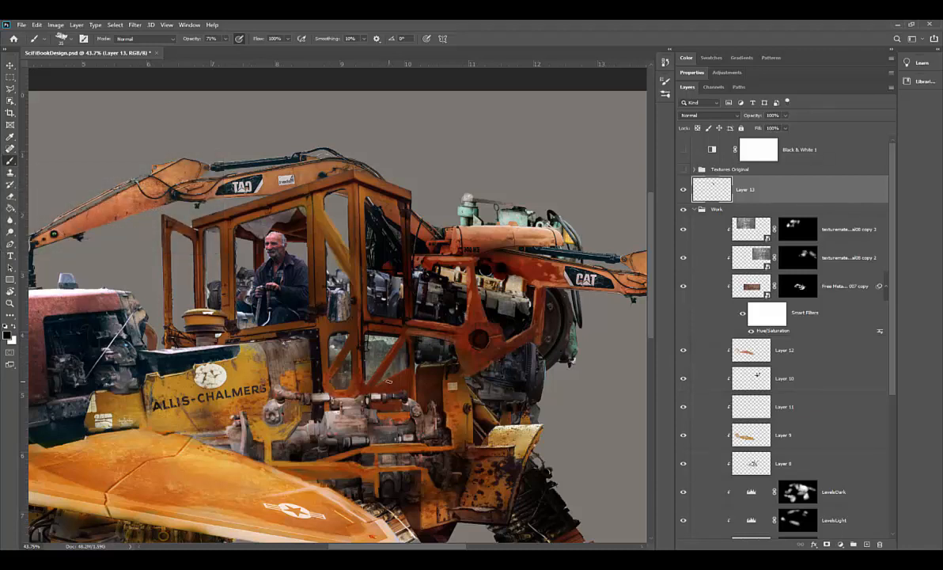
drag(441, 445, 471, 385)
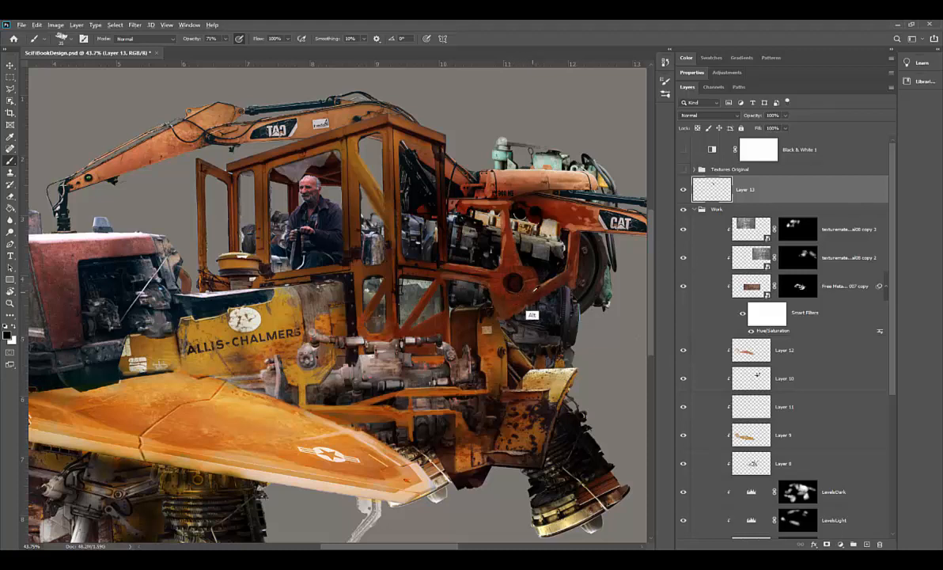
alt+click(489, 305)
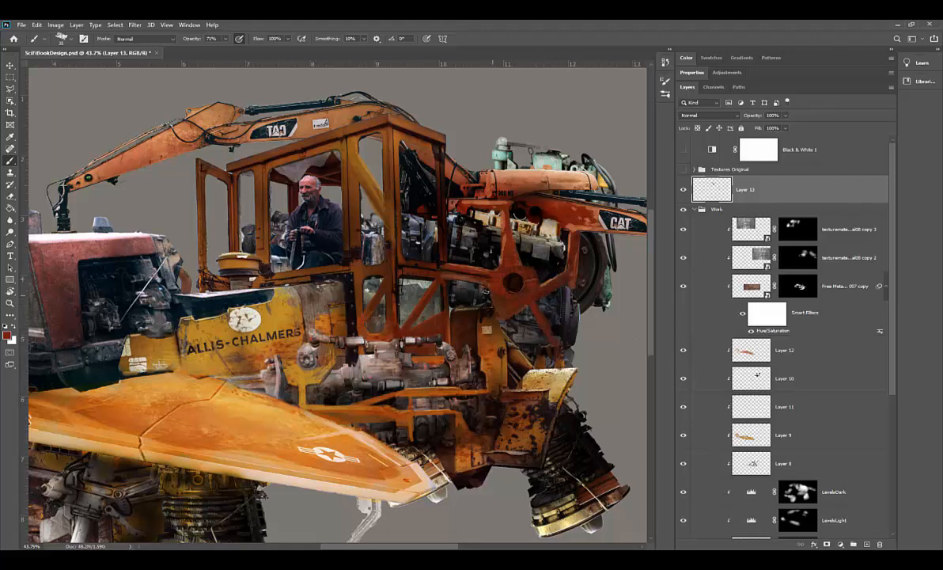
Step: Refine the strut and the rear frame around the engine with a smaller brush, sampling tones from the hub, frame and cab
key(alt)
alt+click(518, 285)
key(bracketleft)
key(bracketleft)
key(bracketleft)
key(bracketleft)
alt+click(488, 269)
alt+click(433, 215)
drag(476, 203, 489, 203)
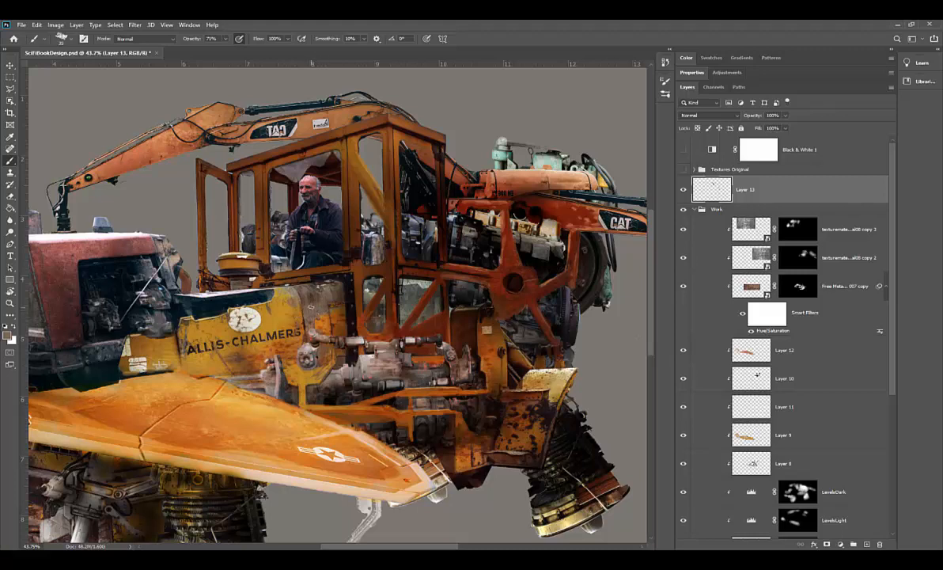
Step: Touch up the ALLIS-CHALMERS panel with its own sampled yellow, and sample a red-orange from the wing
alt+click(262, 320)
mouse_move(238, 330)
mouse_down()
mouse_move(252, 319)
mouse_move(227, 324)
mouse_up()
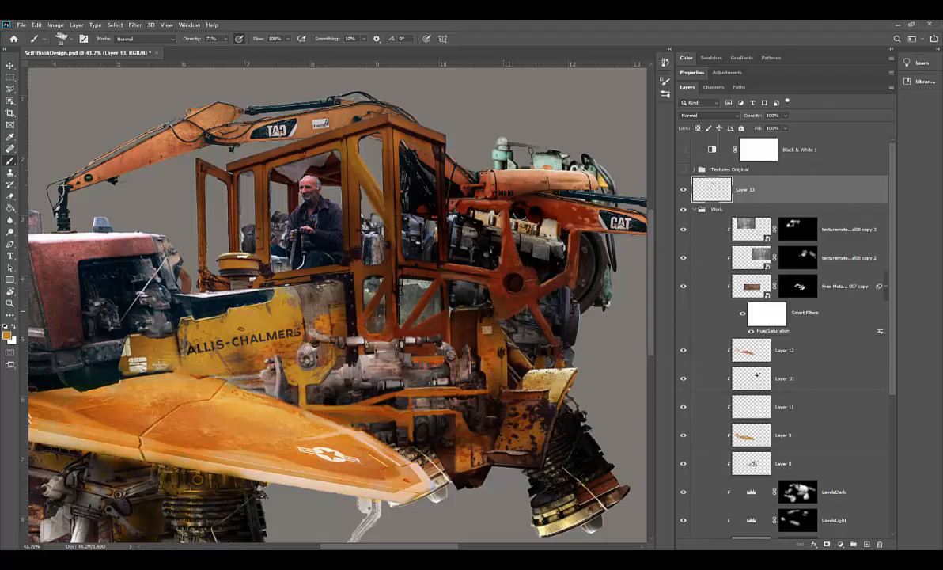
alt+click(261, 378)
Step: Sample an orange from the wing and paint a strut running from the engine hood's front corner down to the wing
drag(252, 367, 413, 370)
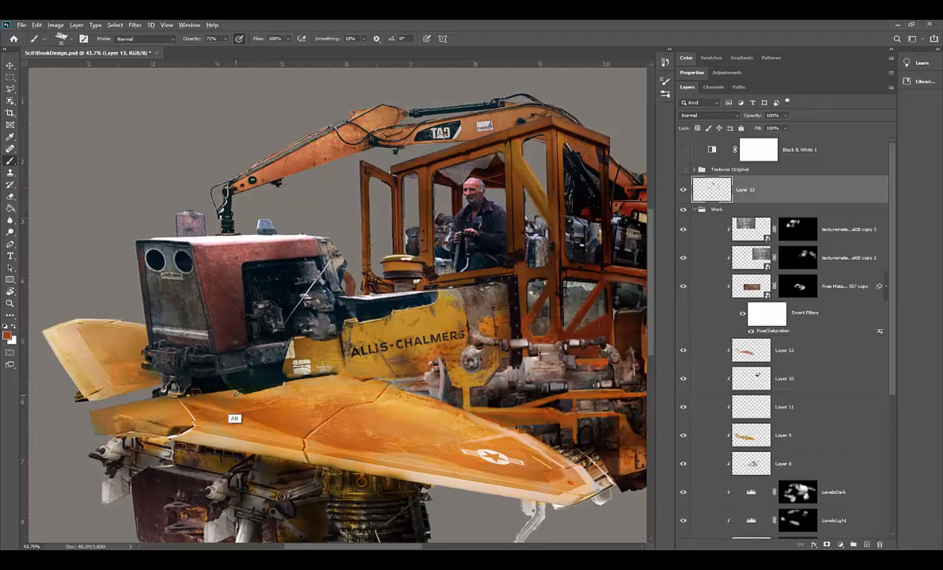
key(alt)
alt+click(225, 396)
drag(222, 358, 223, 388)
mouse_move(213, 339)
mouse_down()
mouse_move(225, 389)
mouse_move(206, 314)
mouse_move(210, 328)
mouse_up()
drag(202, 292, 209, 326)
mouse_move(199, 275)
mouse_down()
mouse_move(217, 351)
mouse_move(191, 265)
mouse_move(232, 382)
mouse_up()
mouse_move(216, 320)
mouse_down()
mouse_move(225, 348)
mouse_move(210, 362)
mouse_up()
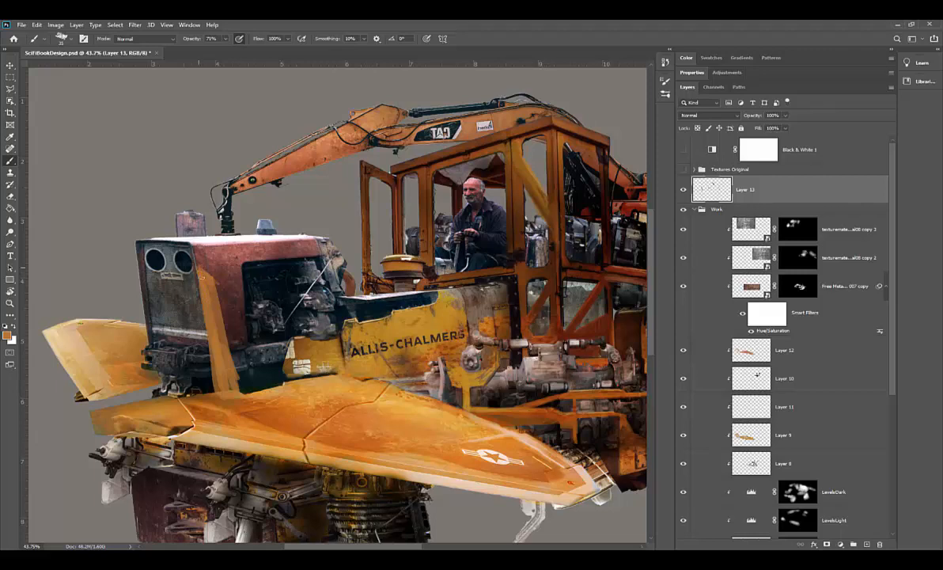
Step: Widen and even out the orange front strut, building up its lower end where it meets the wing
drag(217, 288, 234, 361)
drag(218, 311, 248, 386)
mouse_move(233, 348)
mouse_down()
mouse_move(241, 381)
mouse_move(229, 388)
mouse_up()
drag(229, 350, 239, 382)
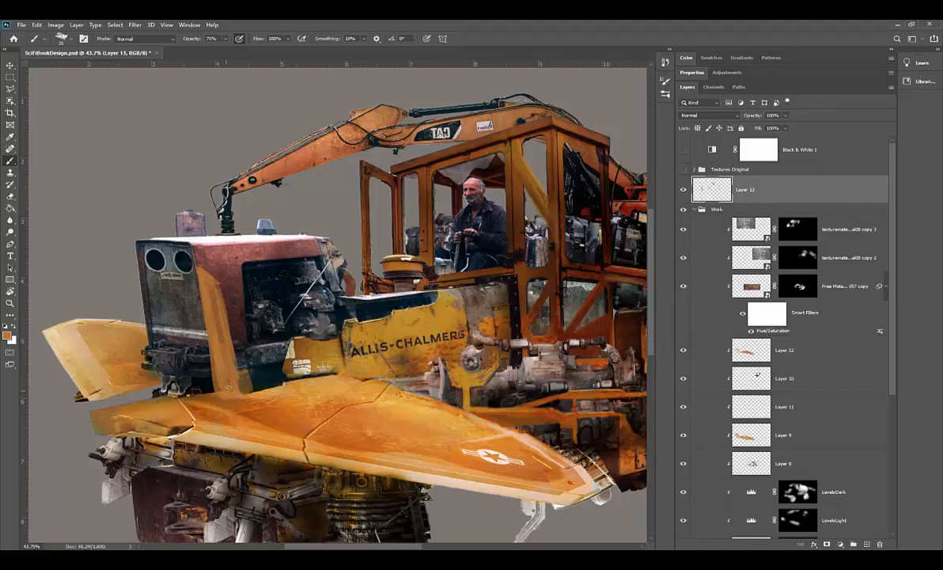
drag(212, 312, 230, 354)
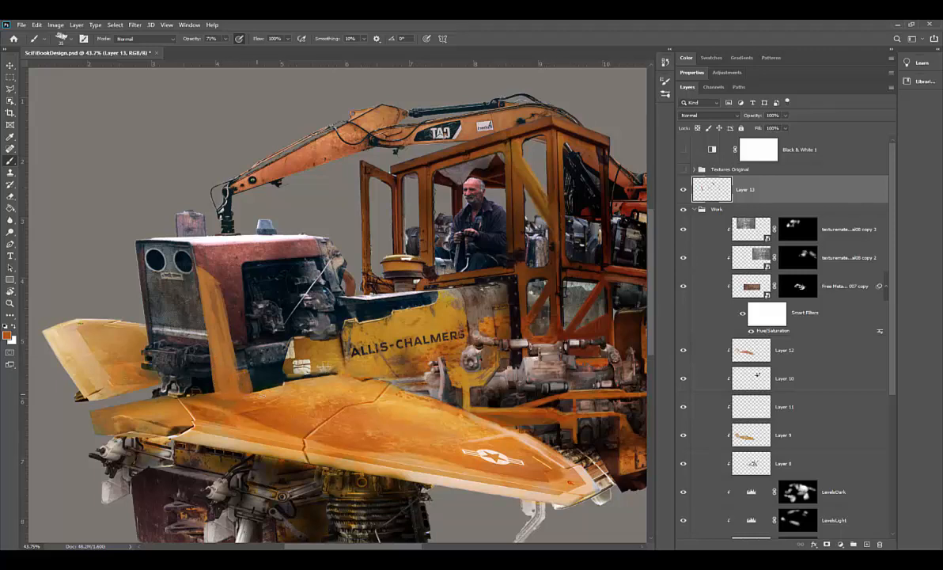
Step: Reduce the brush size, reset the colours to black and white, and paint a small round bolt near the front strut's base
key(alt)
alt+click(186, 302)
key(bracketleft)
key(bracketleft)
key(bracketleft)
key(bracketleft)
key(bracketleft)
key(bracketleft)
key(d)
key(bracketright)
key(bracketright)
key(bracketleft)
key(bracketleft)
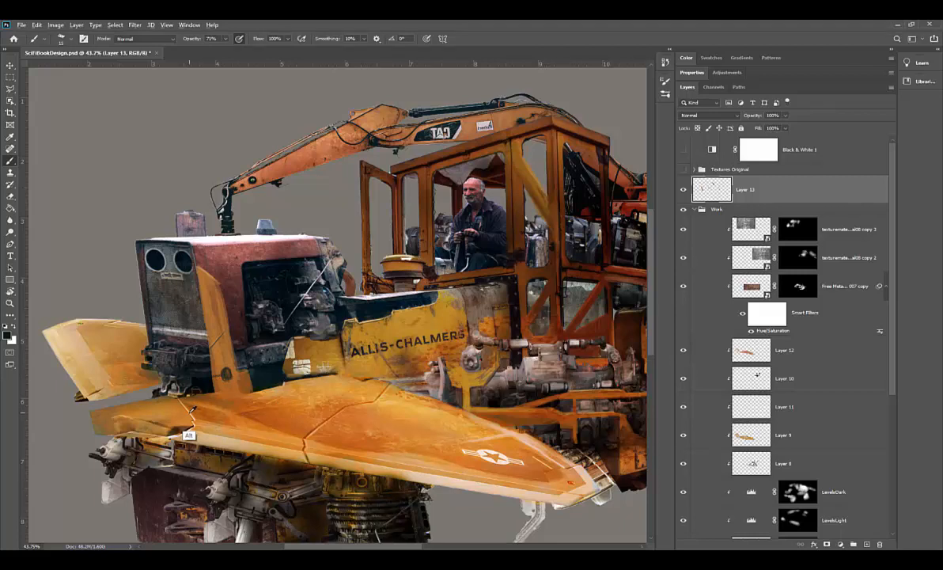
Step: Sample a pale cream highlight from the wing's front seam as the foreground colour and bring the whole vehicle into view
alt+click(177, 407)
scroll(225, 388, down, 5)
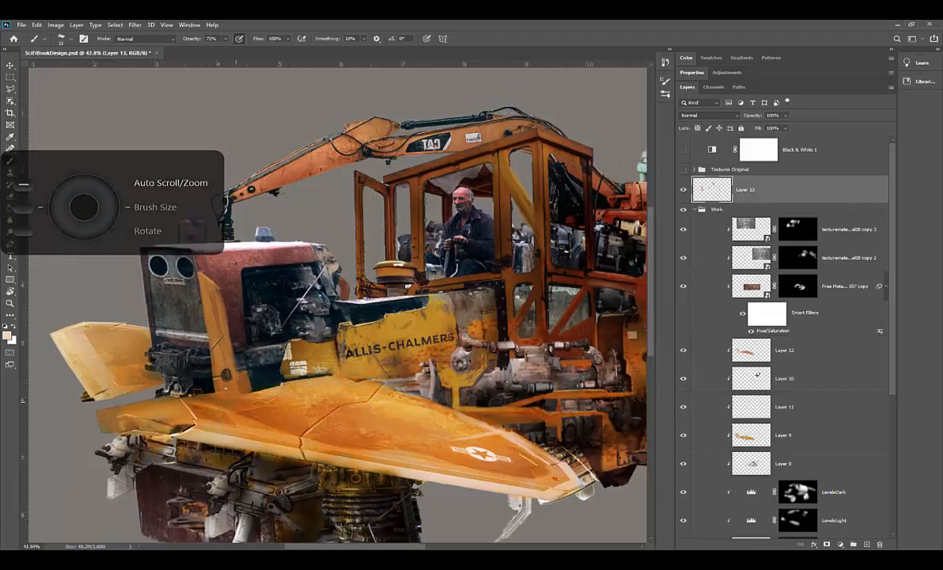
scroll(225, 388, down, 2)
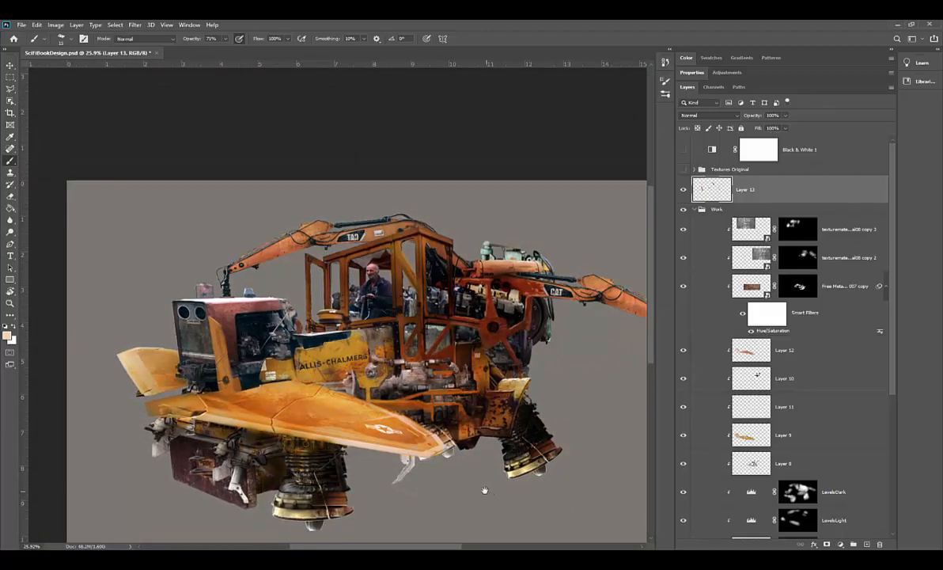
drag(470, 485, 399, 408)
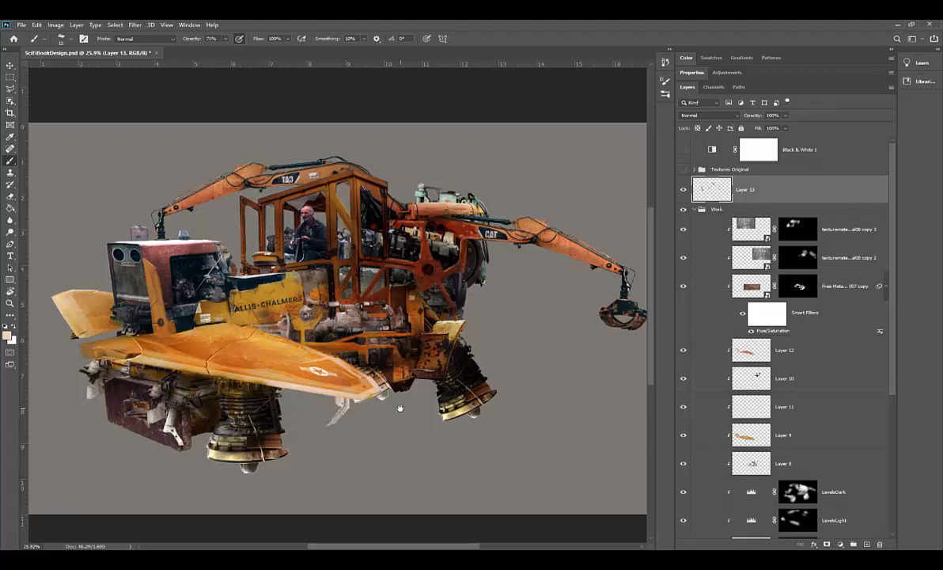
Step: Collapse the Work group and toggle its visibility to compare the painted vehicle with the original photobash
click(709, 209)
click(695, 209)
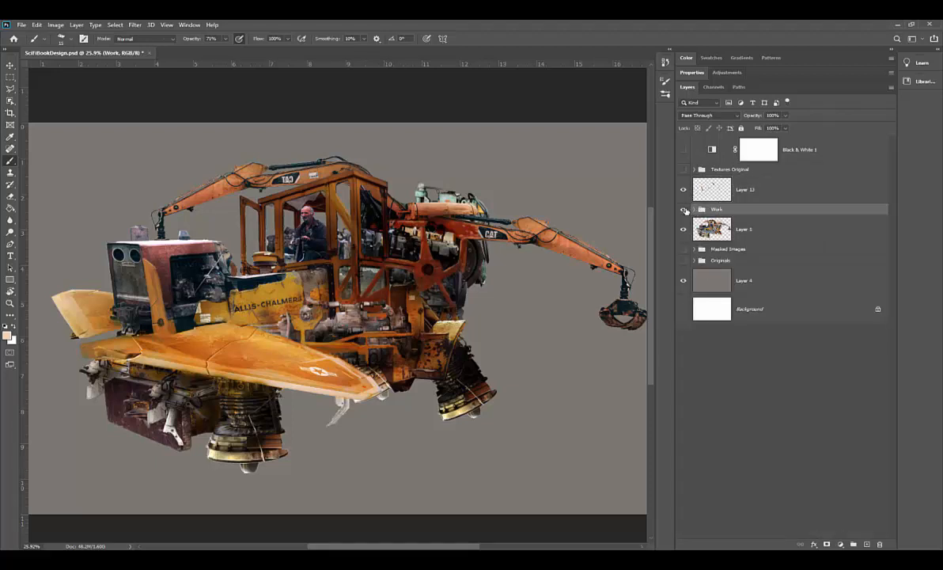
click(683, 210)
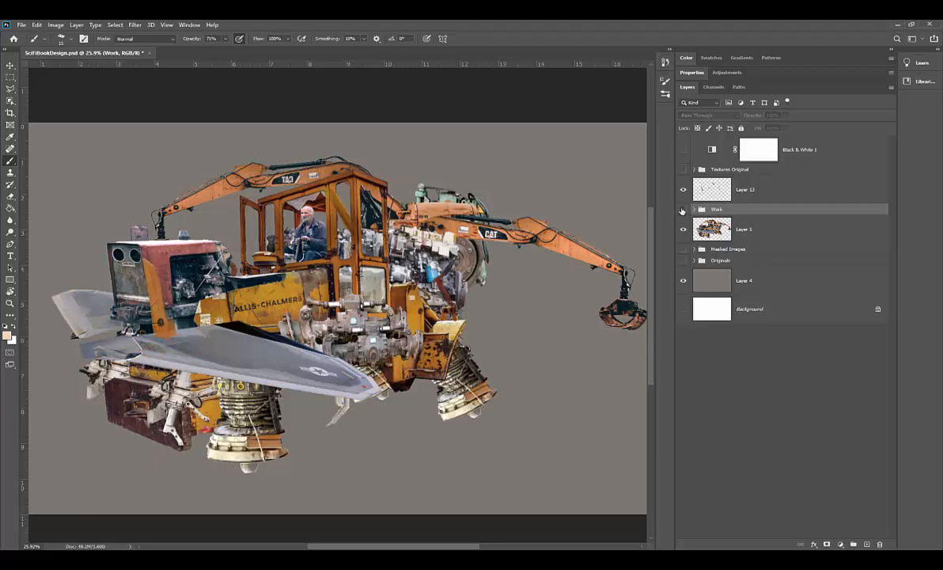
click(684, 210)
click(683, 209)
click(684, 210)
click(683, 210)
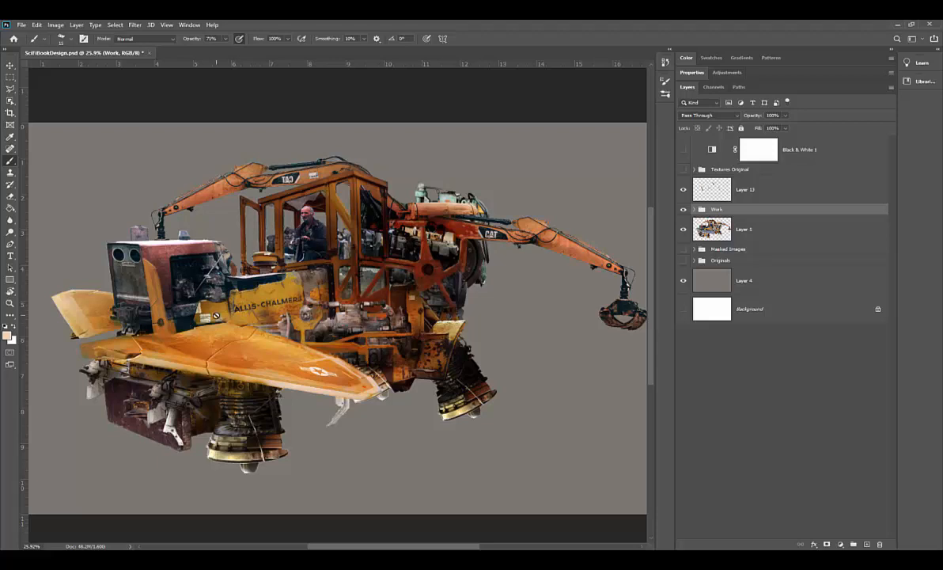
Step: Add a new layer above the Work group, sample a dark red from the rear frame, and hide the Work group
click(866, 544)
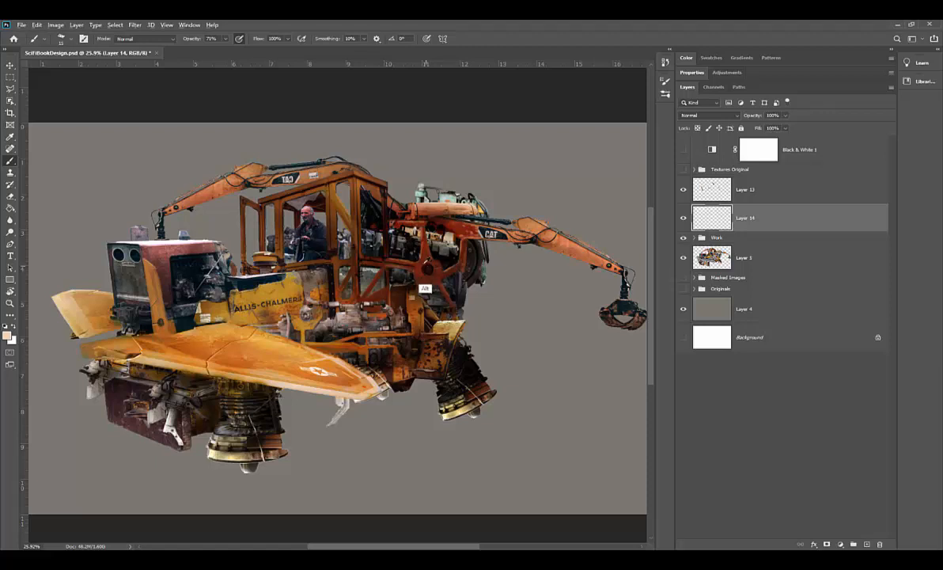
alt+click(403, 271)
click(683, 237)
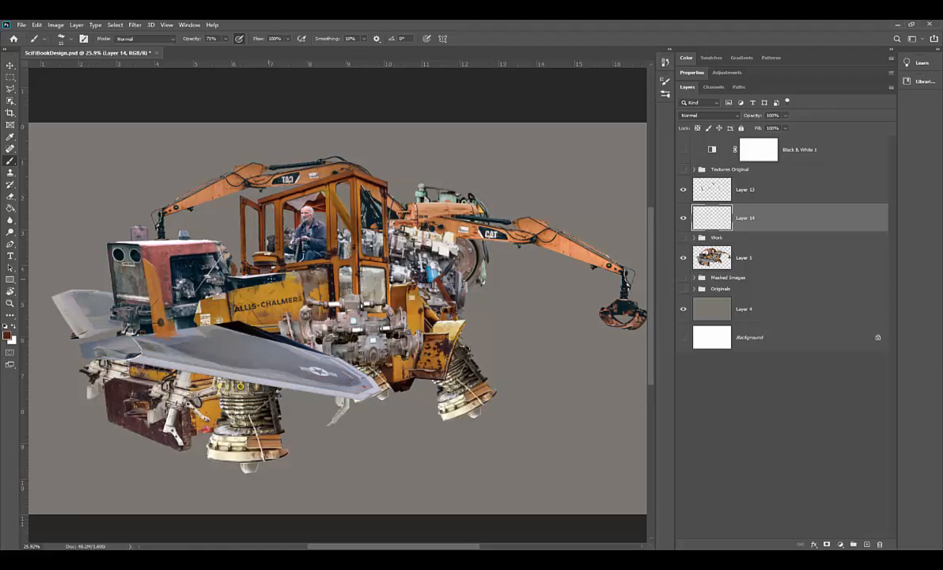
Step: Raise the brush opacity to 100% and draw a freehand circle around the wing root and engine hood
drag(169, 339, 300, 299)
click(224, 39)
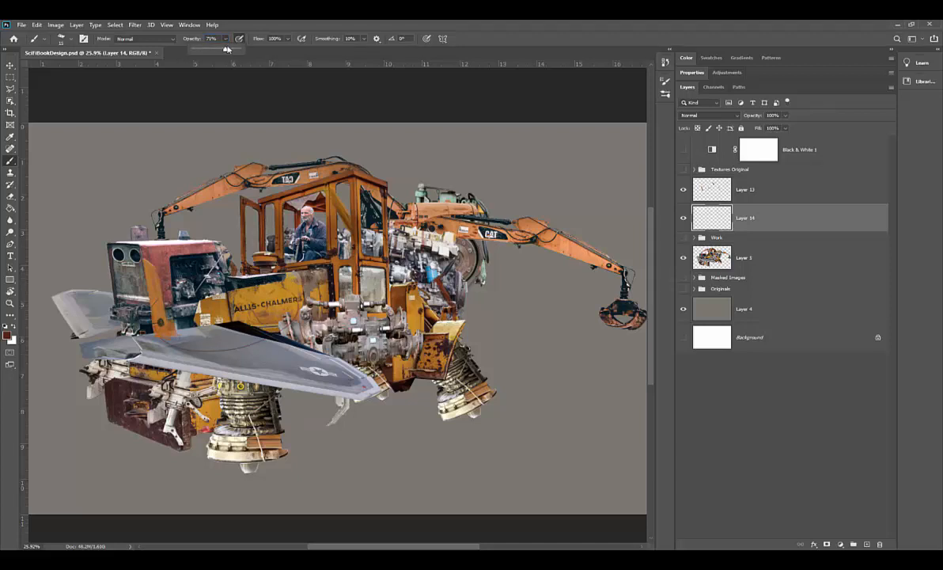
drag(226, 51, 246, 52)
click(280, 270)
mouse_move(159, 251)
mouse_down()
mouse_move(159, 275)
mouse_move(273, 372)
mouse_move(321, 339)
mouse_move(315, 272)
mouse_up()
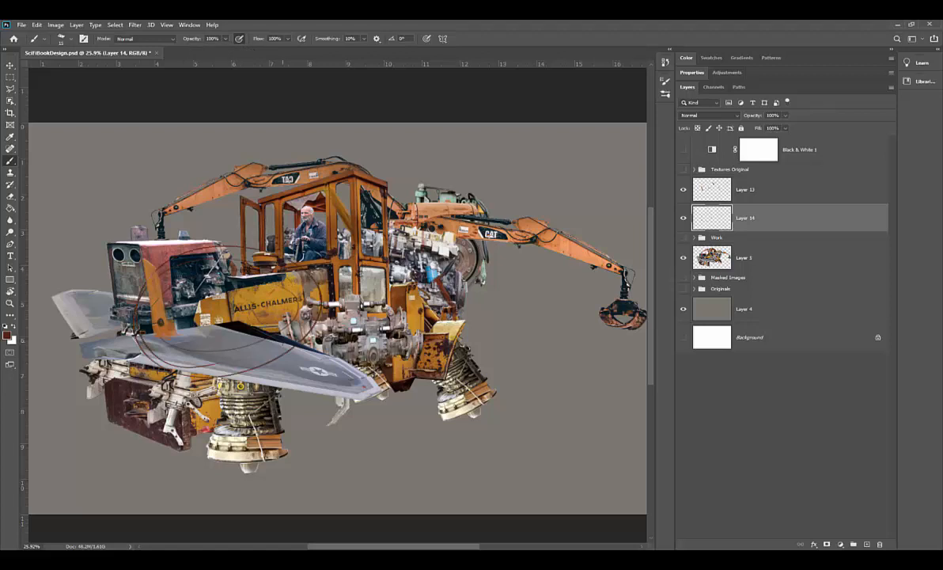
Step: Circle the wing tip and machinery below the cab, toggling the Work group to compare both areas before and after painting
click(684, 237)
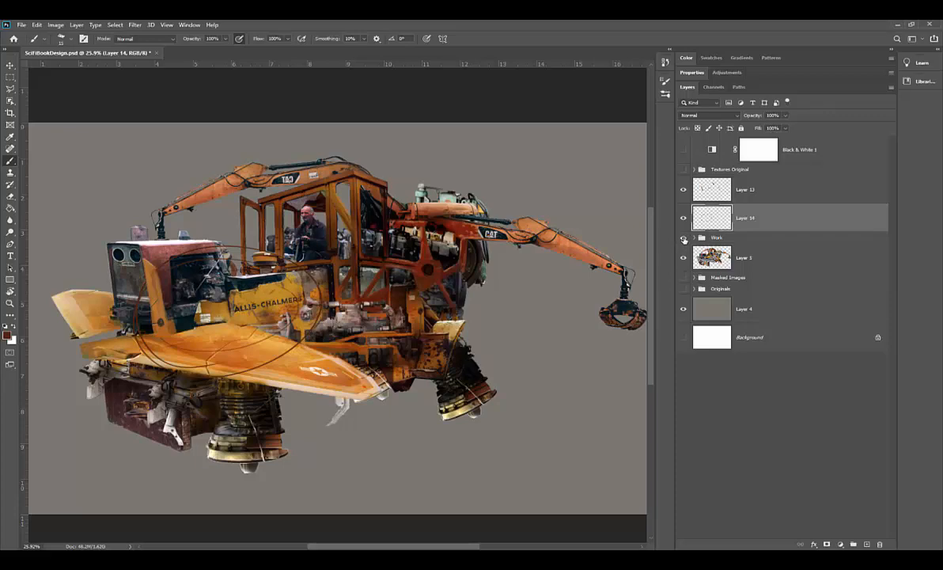
click(684, 238)
click(685, 238)
click(685, 238)
click(684, 238)
click(685, 238)
click(685, 238)
click(683, 239)
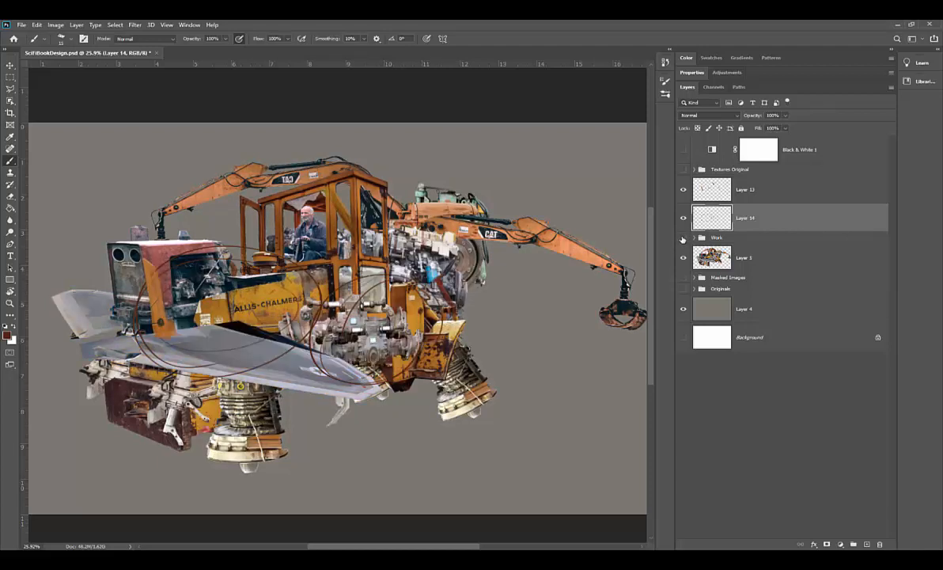
click(683, 239)
click(683, 239)
click(682, 239)
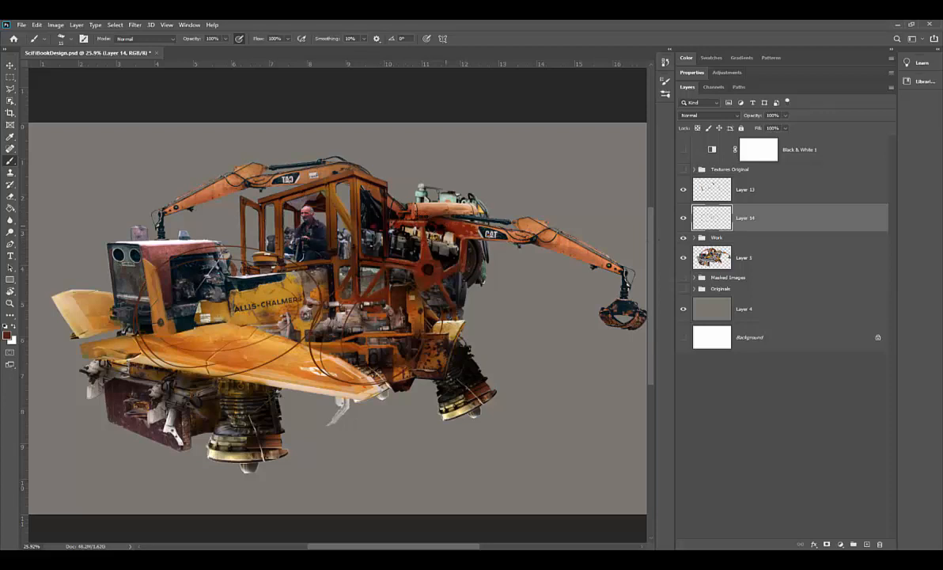
Step: Circle the rear engine, compare it with the Work group off and on, and hide the layer holding the circles
drag(461, 234, 445, 314)
click(682, 239)
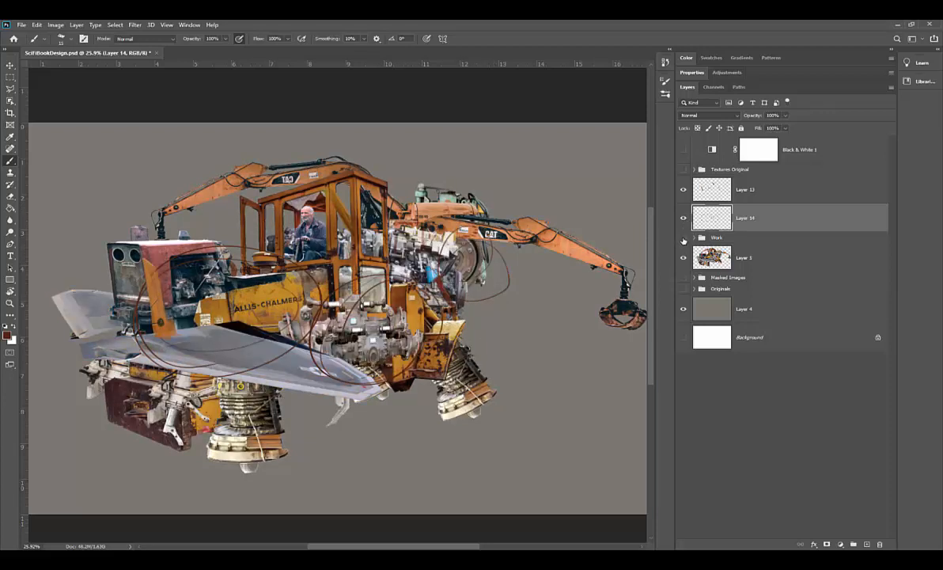
click(683, 239)
click(683, 218)
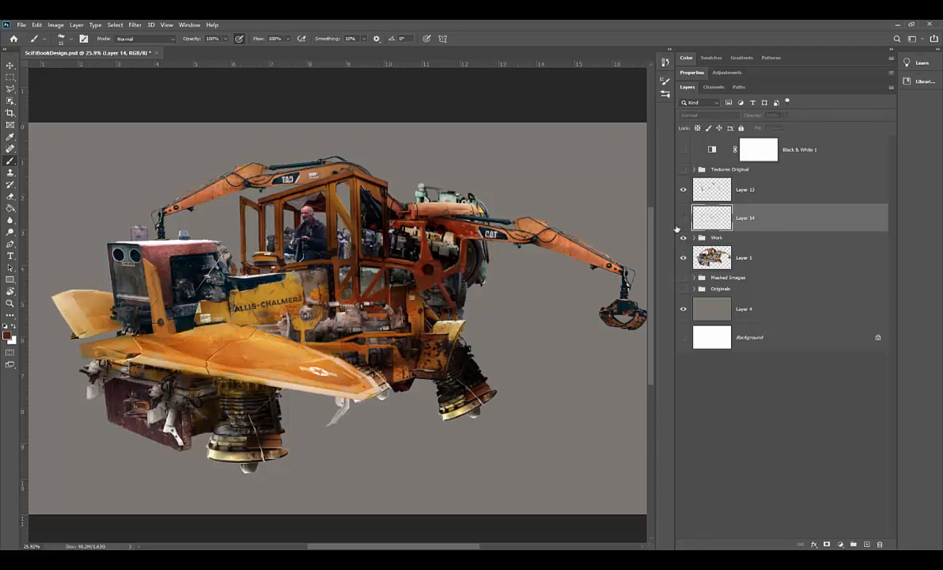